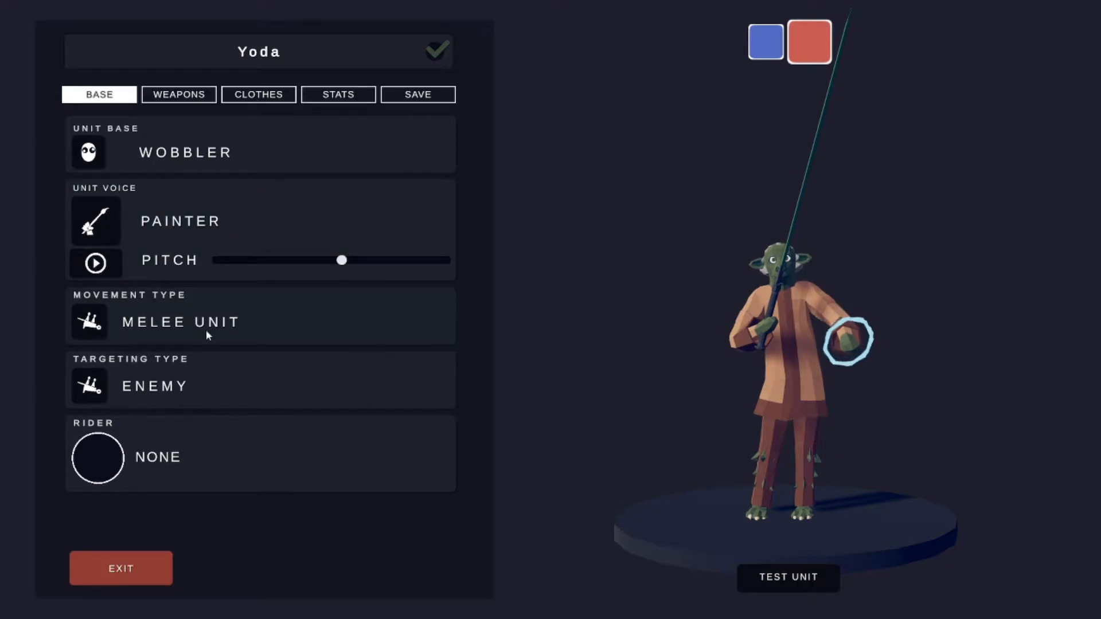
# Colour the first part of Yoda's Quan weapon a green shade
pyautogui.click(185, 97)
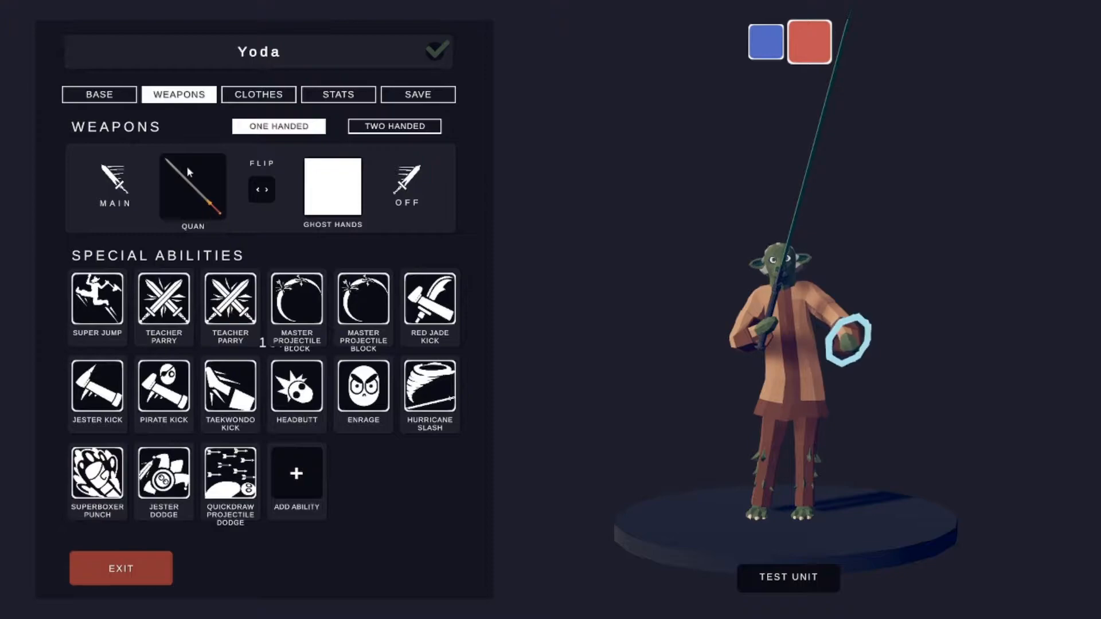
pyautogui.click(186, 166)
pyautogui.click(291, 283)
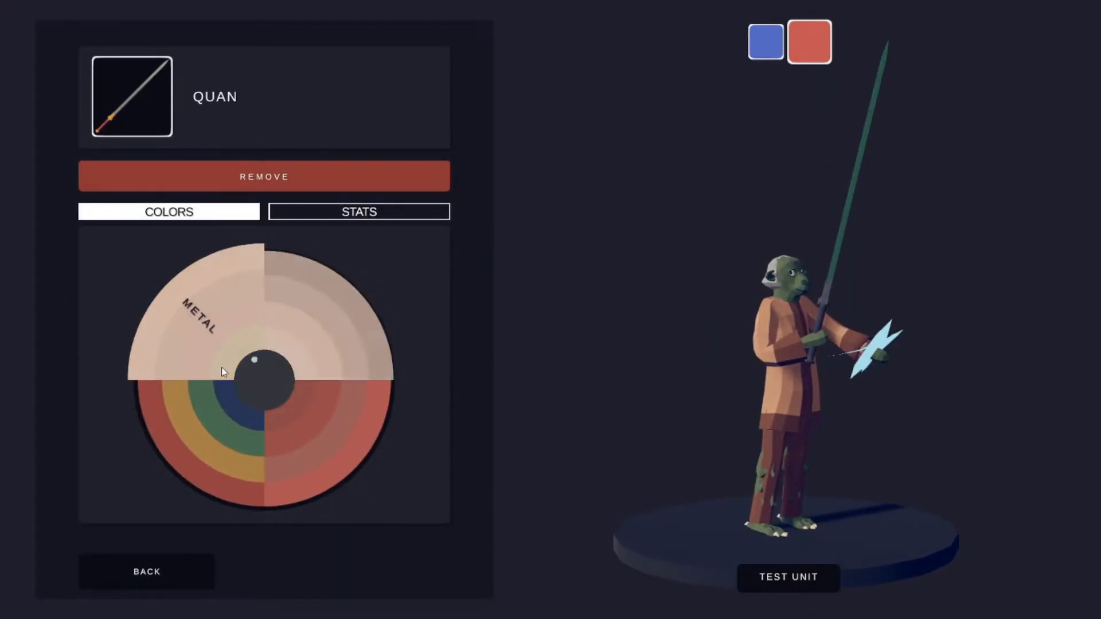
pyautogui.click(335, 340)
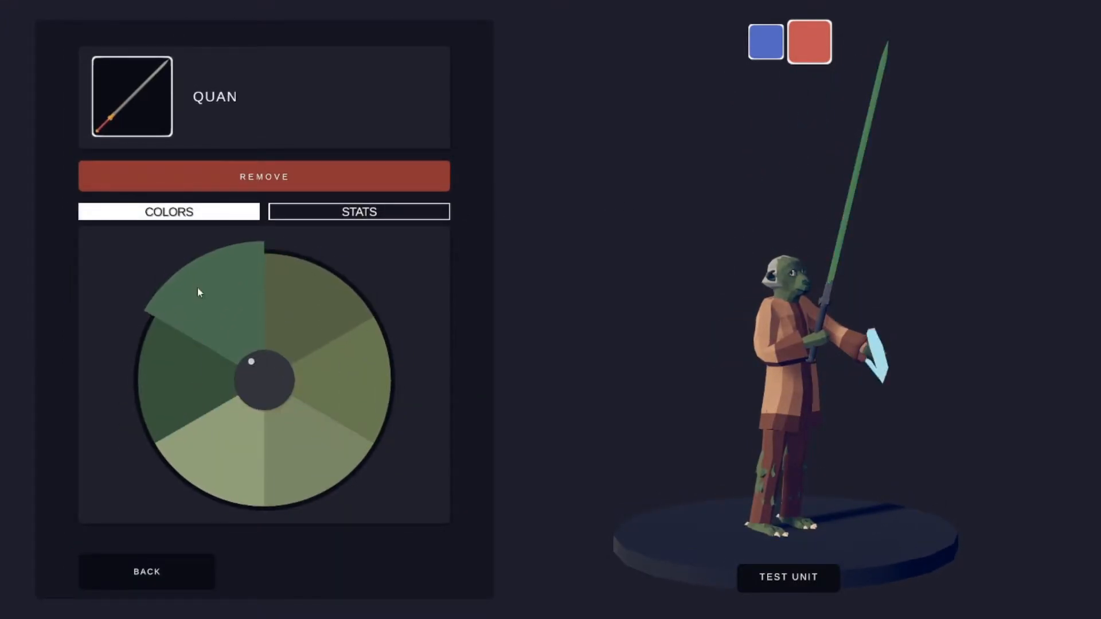
pyautogui.click(225, 301)
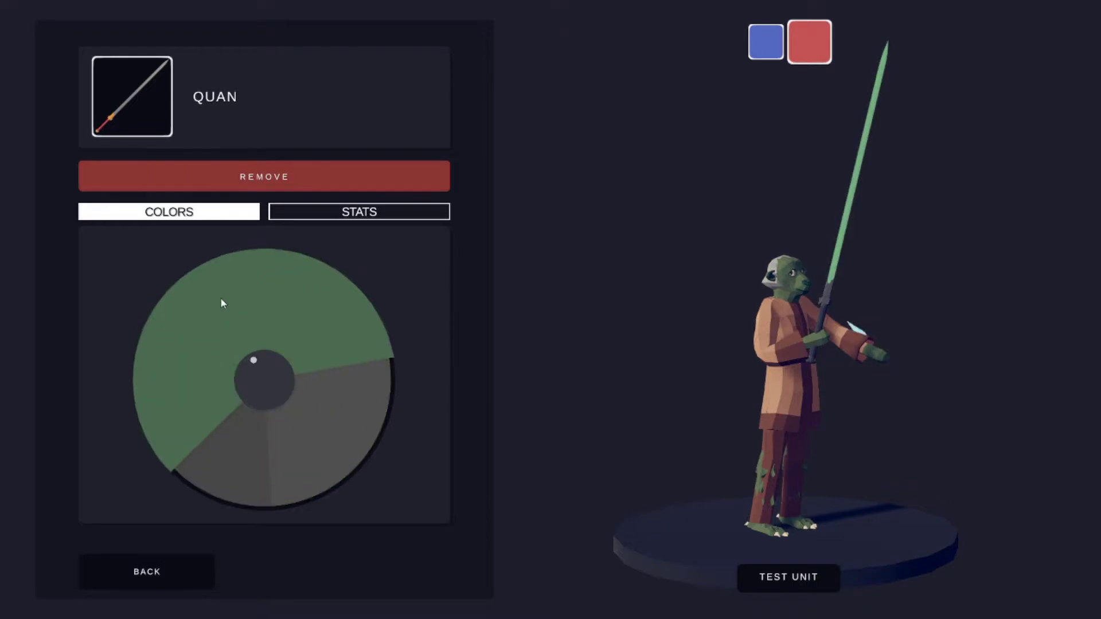
# Colour the Quan's second part a dark grey from the greyscale family
pyautogui.click(238, 459)
pyautogui.click(238, 458)
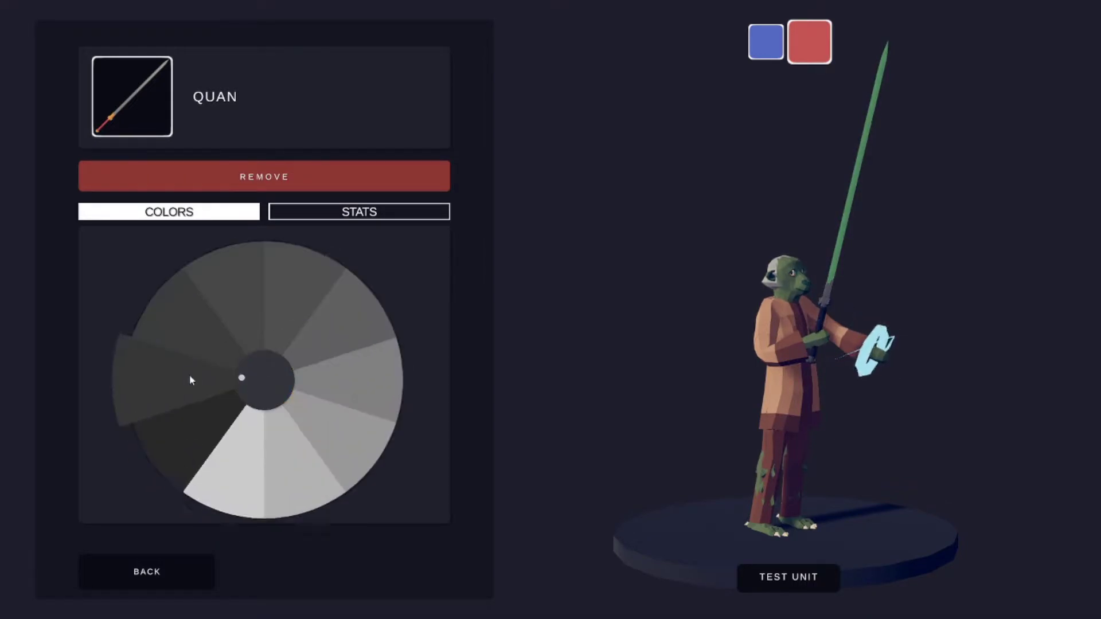
pyautogui.click(205, 336)
pyautogui.click(331, 421)
pyautogui.click(210, 416)
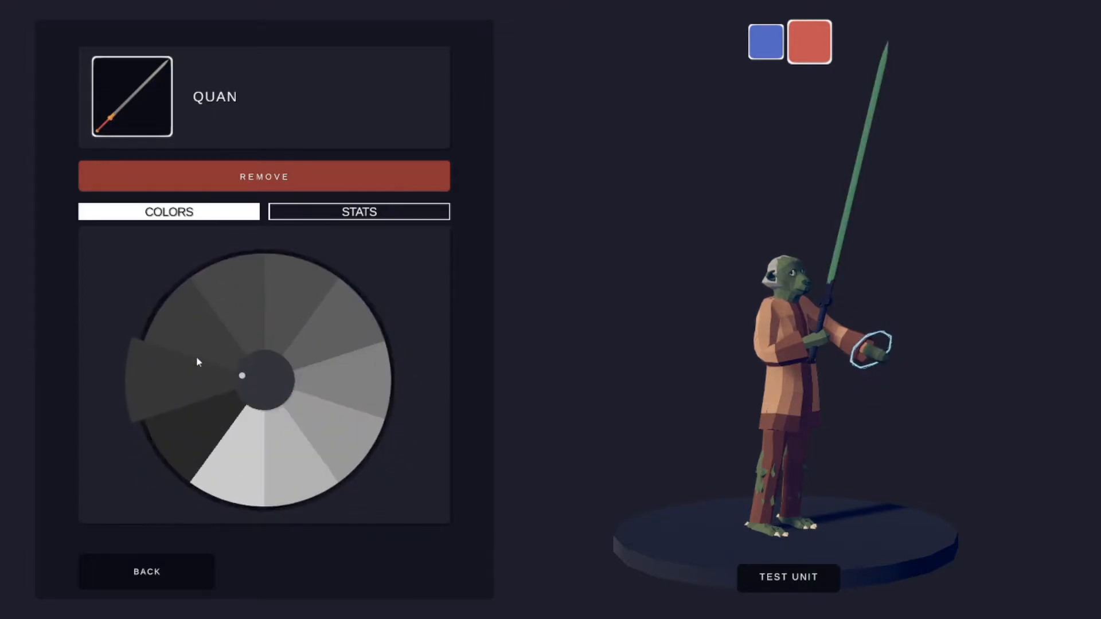
pyautogui.click(293, 280)
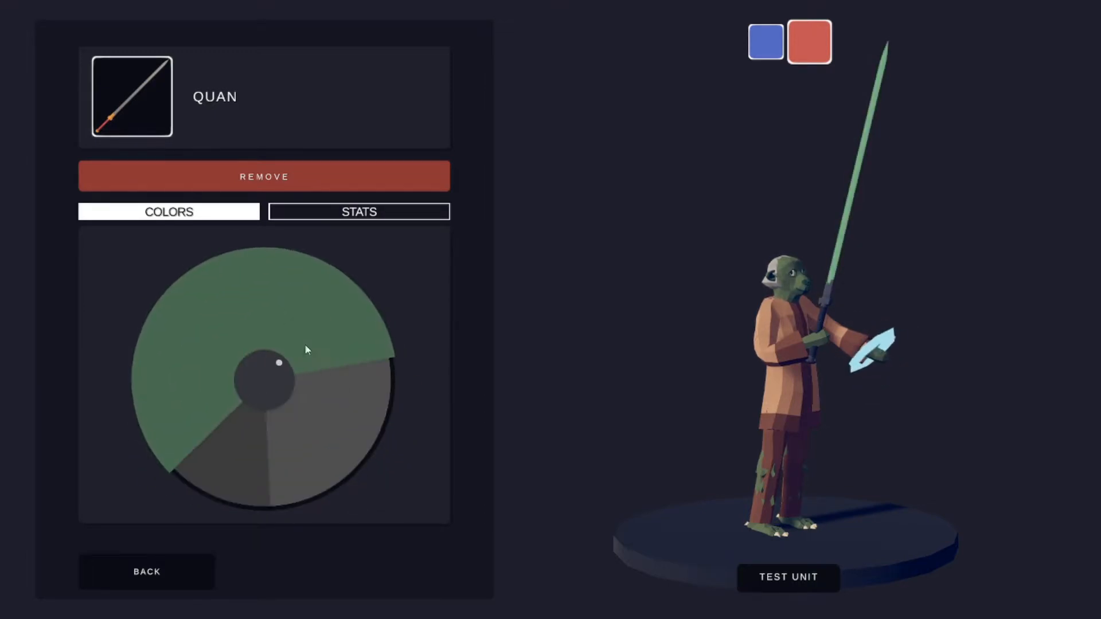
pyautogui.click(146, 571)
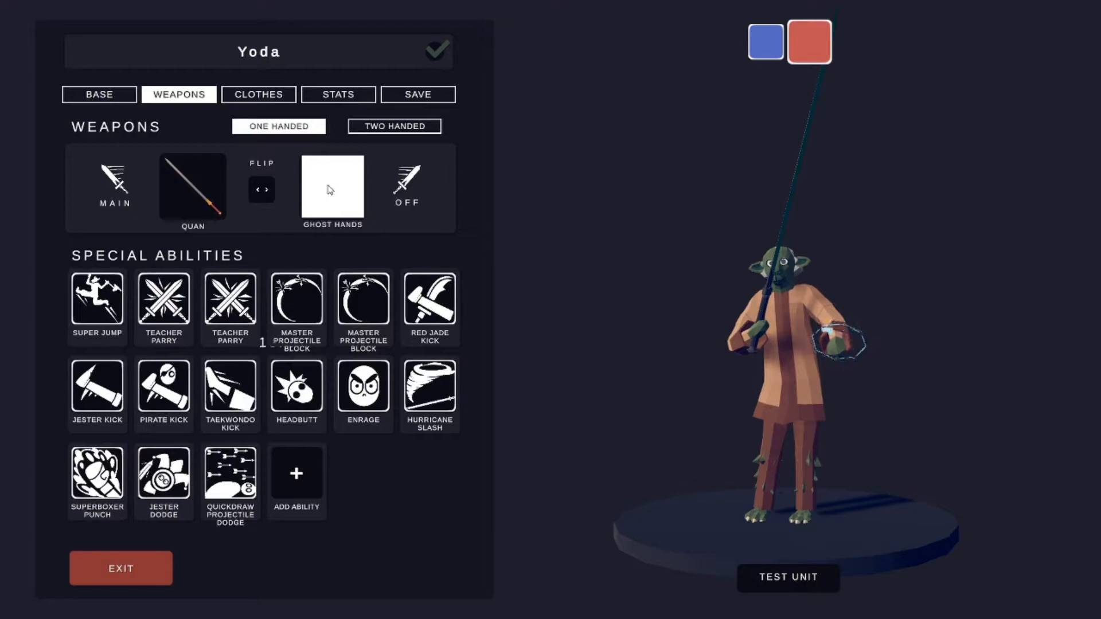
pyautogui.click(330, 190)
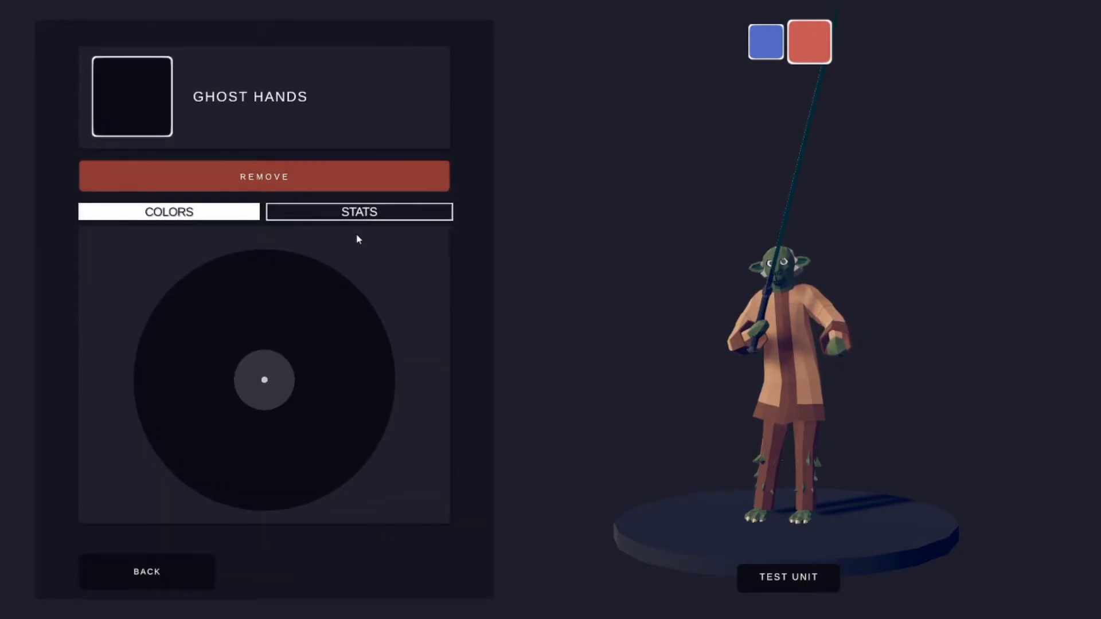
pyautogui.click(359, 211)
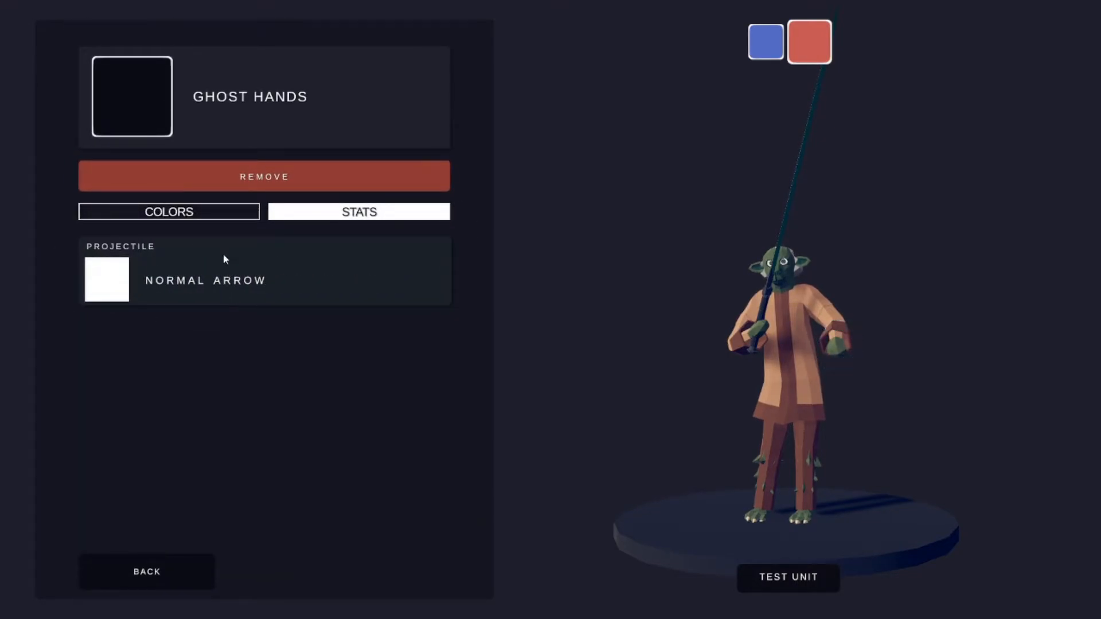
pyautogui.click(211, 215)
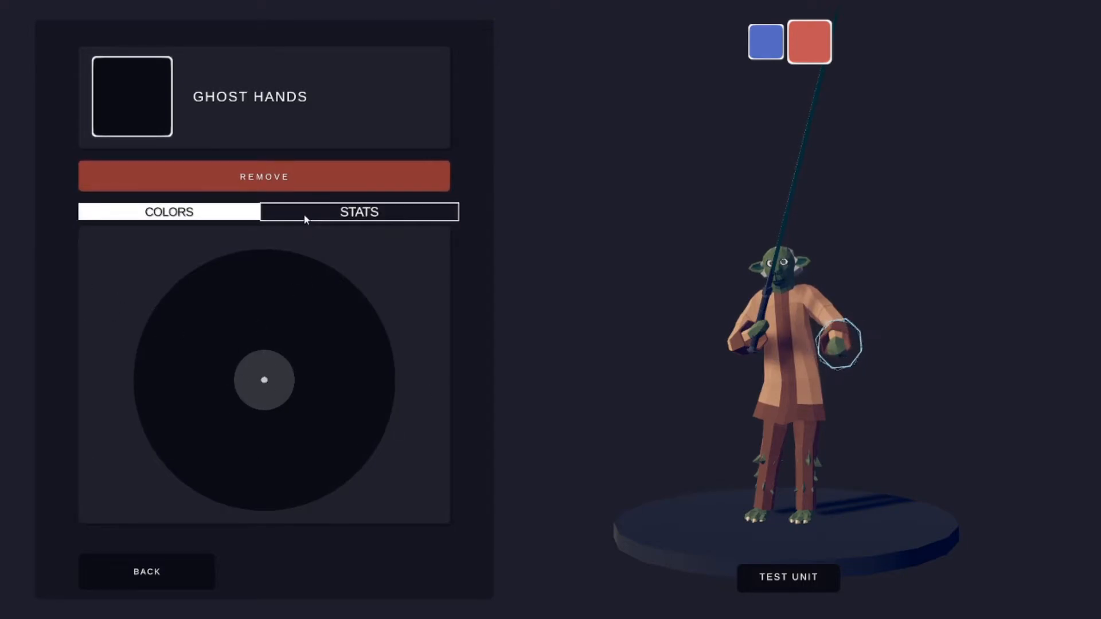
pyautogui.click(174, 567)
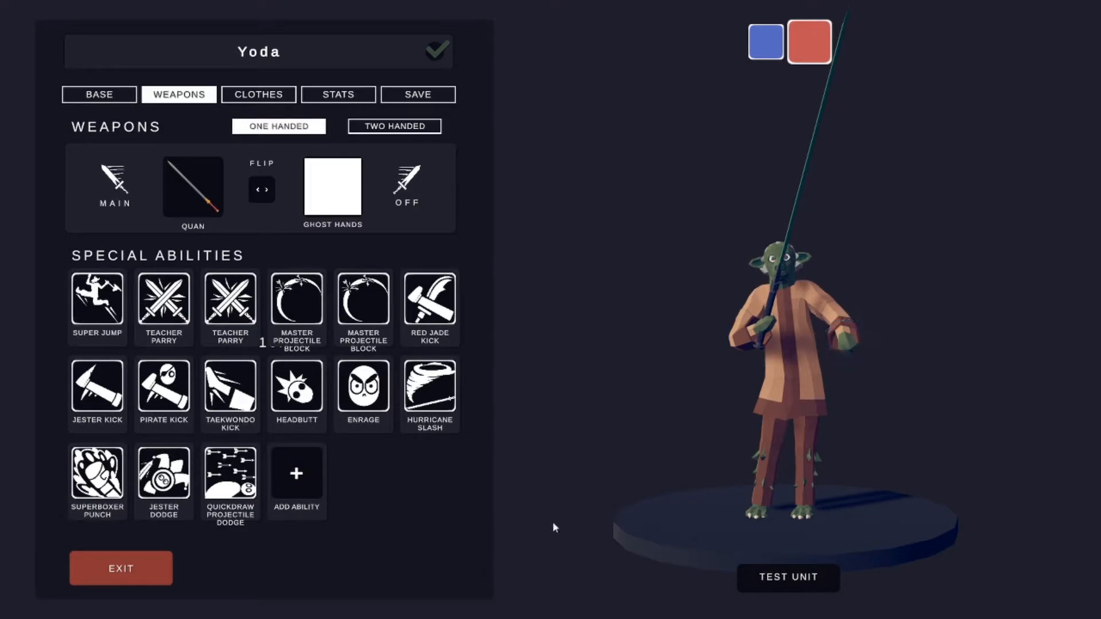
# Recolour the TABG Sheep Mask 00 in a green shade
pyautogui.click(258, 94)
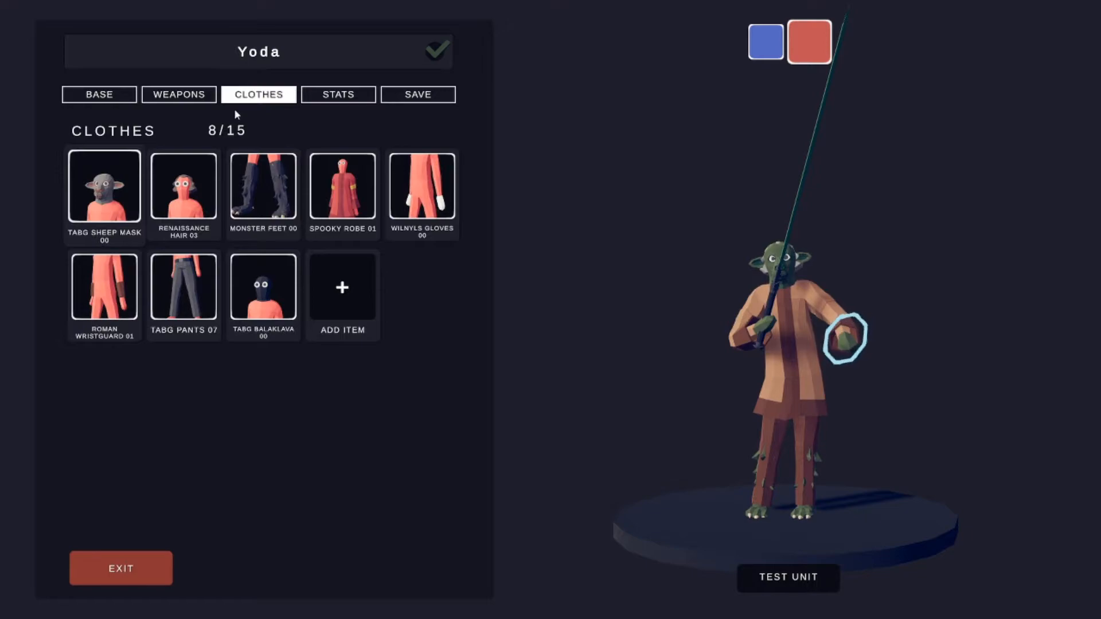
pyautogui.click(103, 185)
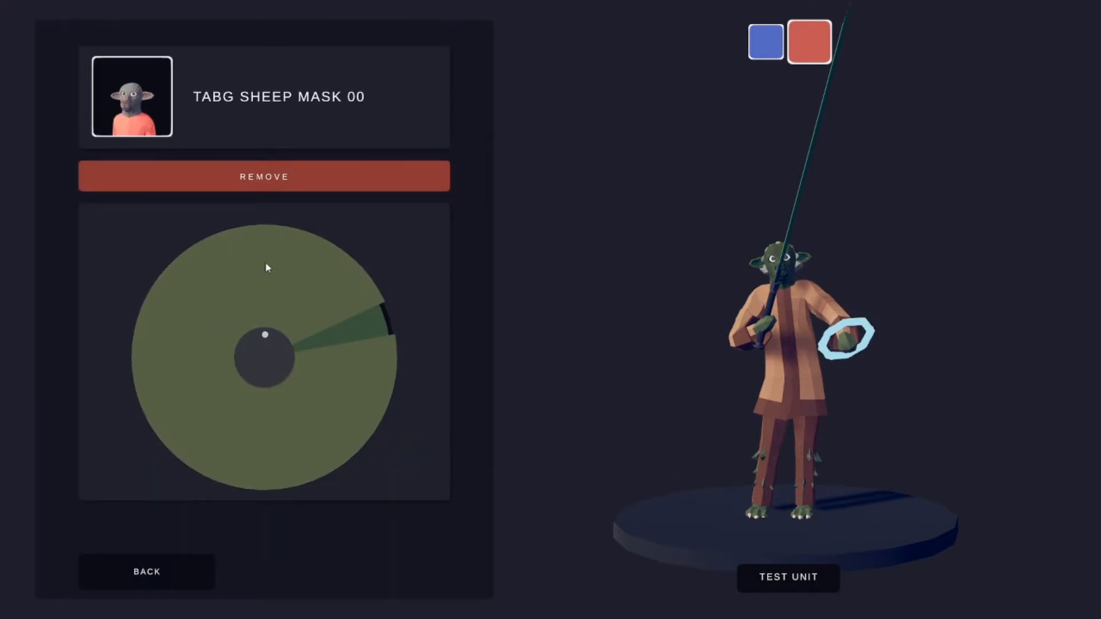
pyautogui.click(250, 356)
pyautogui.click(326, 351)
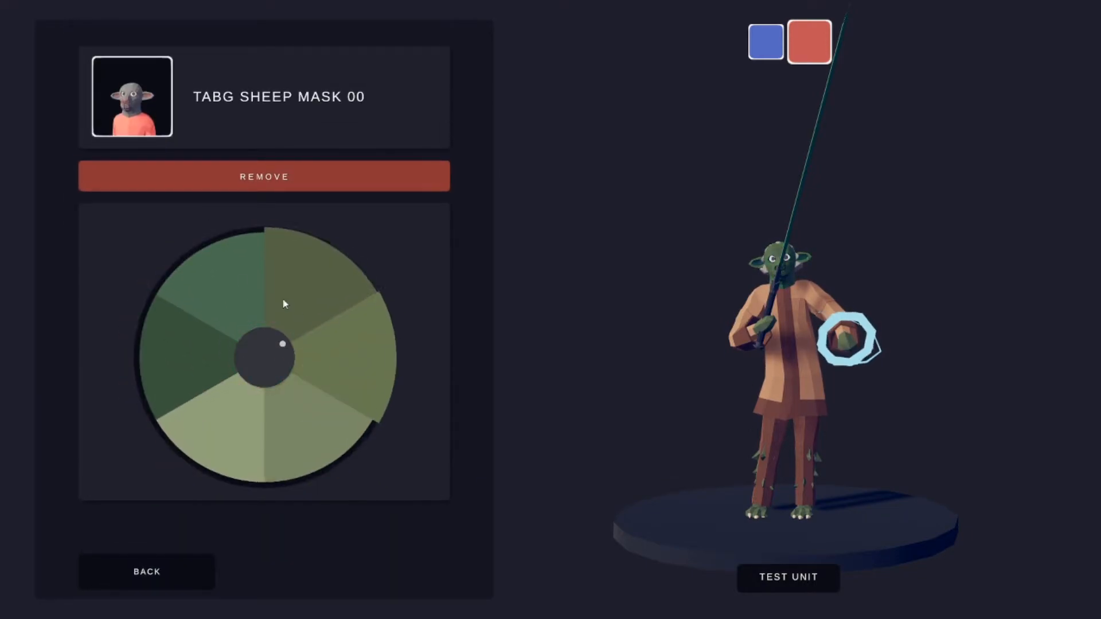
pyautogui.click(312, 279)
pyautogui.click(372, 318)
pyautogui.click(268, 356)
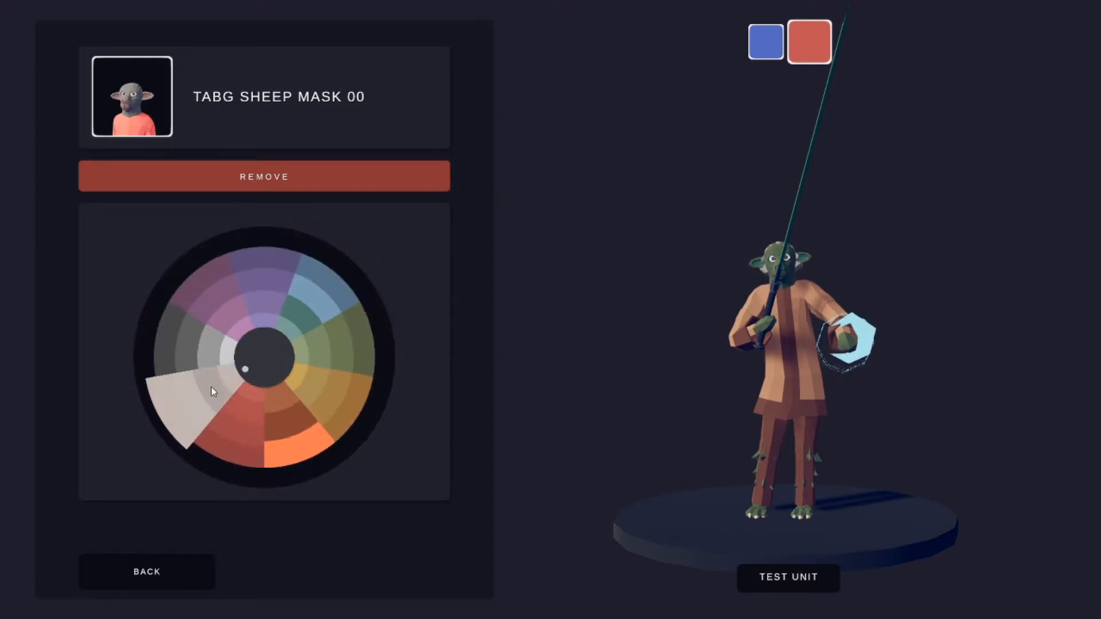
pyautogui.click(345, 327)
pyautogui.click(179, 347)
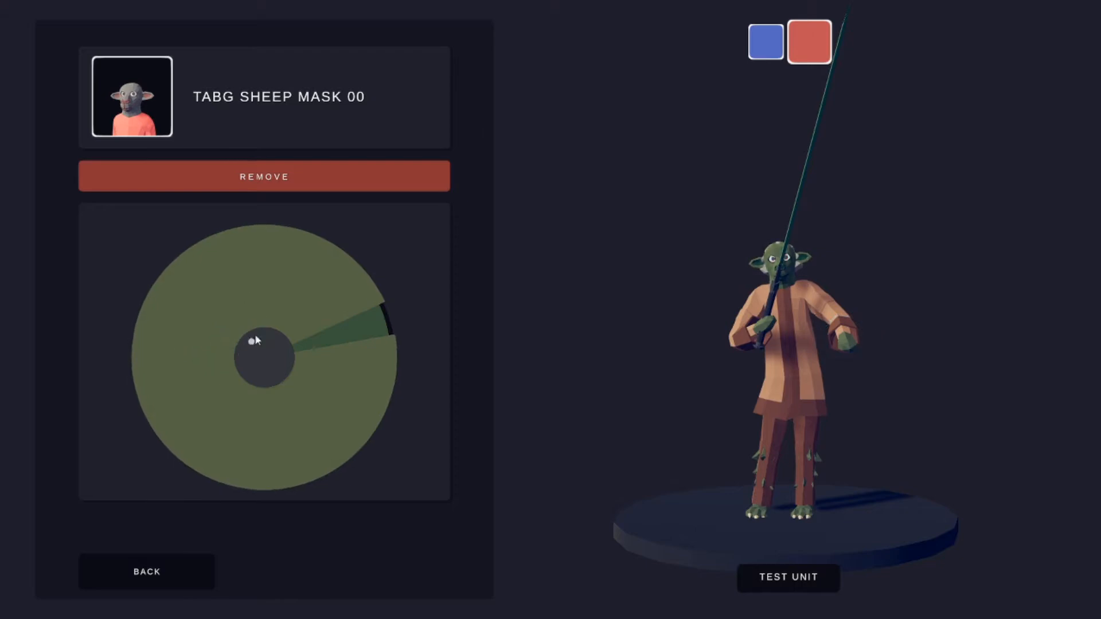
pyautogui.click(147, 571)
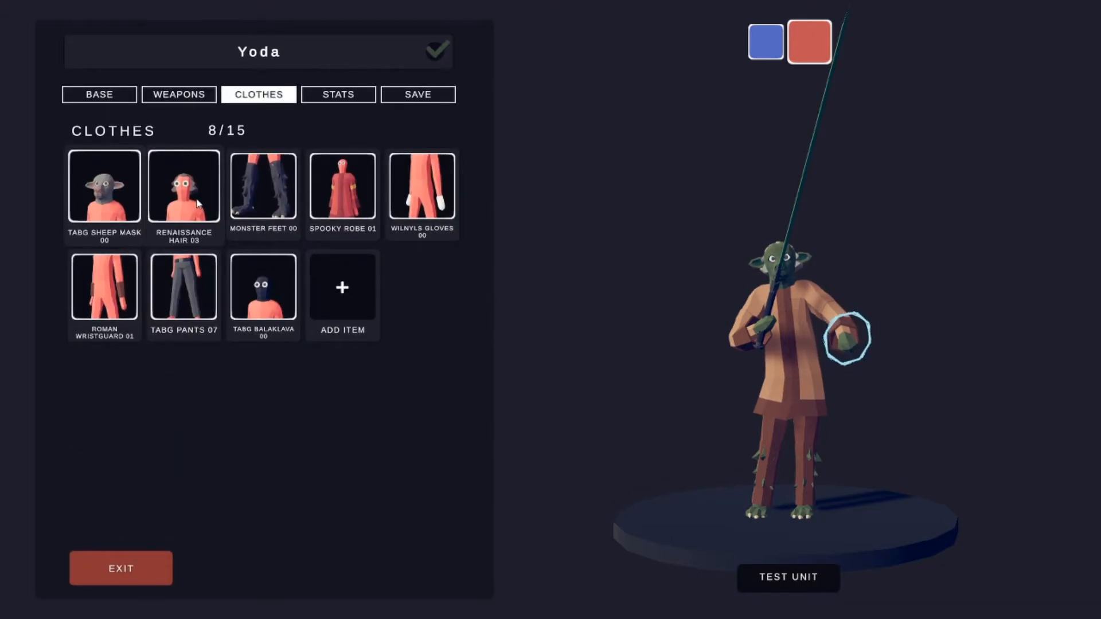
# Recolour the Renaissance Hair 03 in a grey shade
pyautogui.click(183, 186)
pyautogui.click(266, 356)
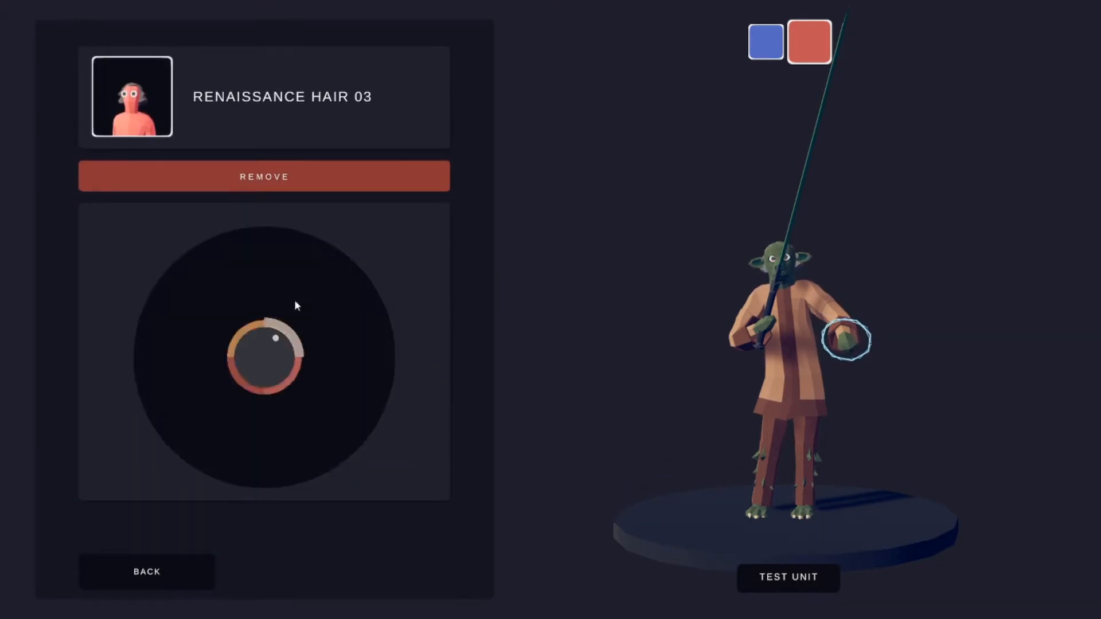
pyautogui.click(293, 306)
pyautogui.click(222, 400)
pyautogui.click(305, 428)
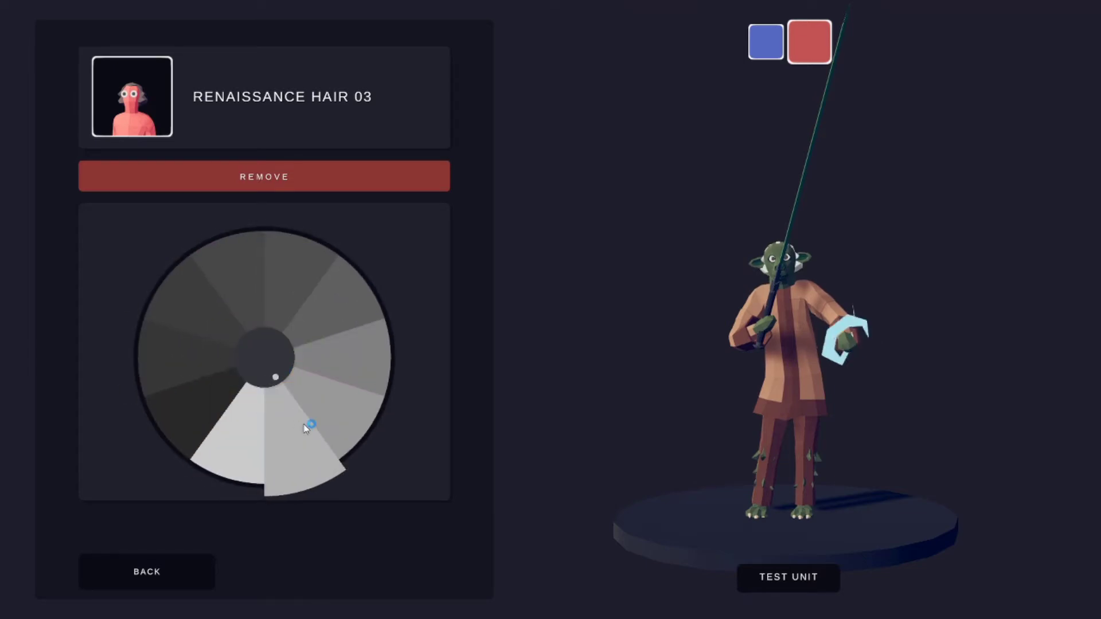
pyautogui.click(341, 419)
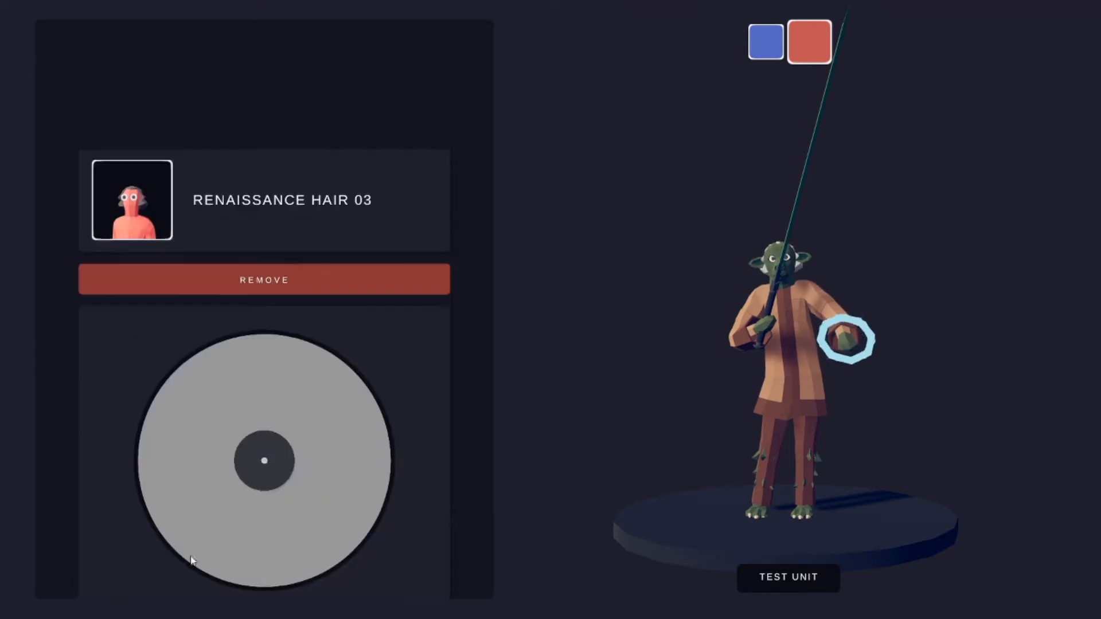
pyautogui.click(148, 571)
# Recolour the Monster Feet 00 green, then settle on a wood-brown shade
pyautogui.click(272, 189)
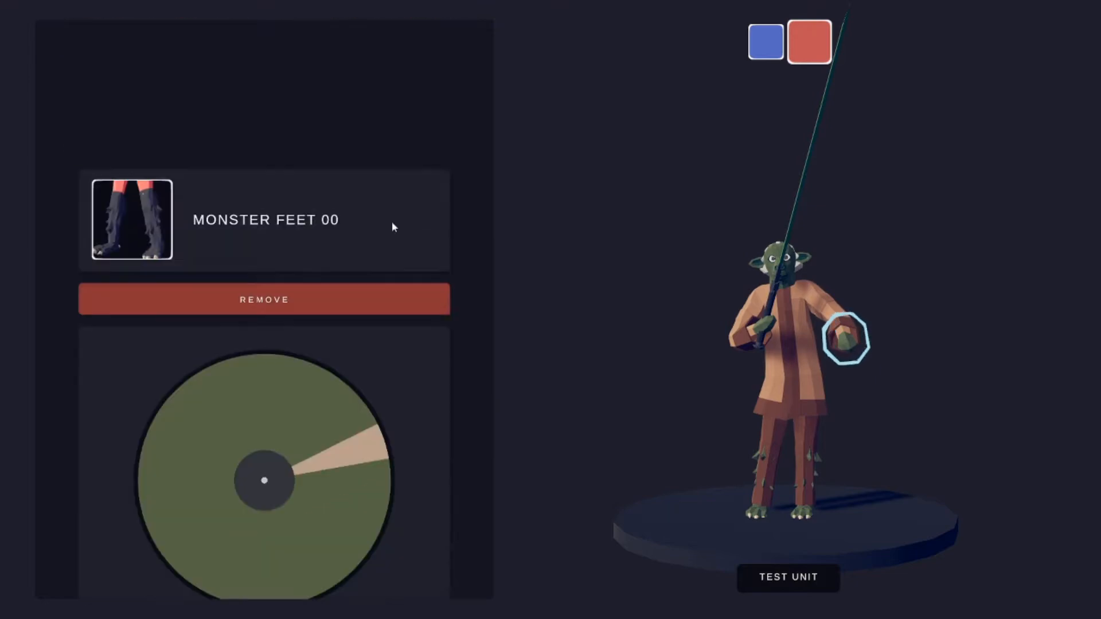
pyautogui.click(223, 410)
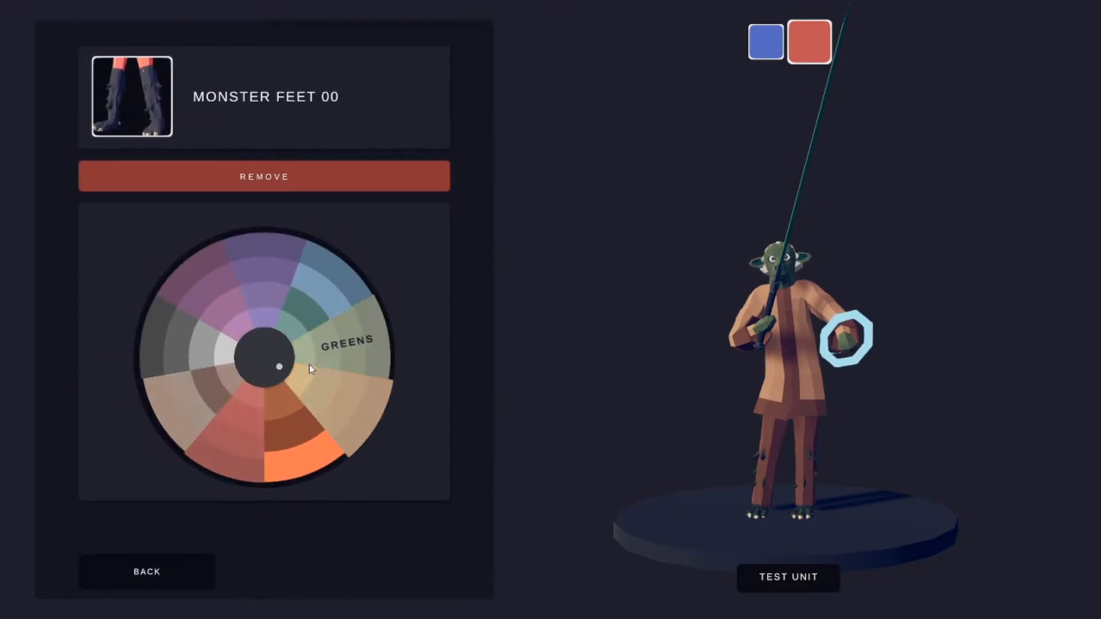
pyautogui.click(309, 364)
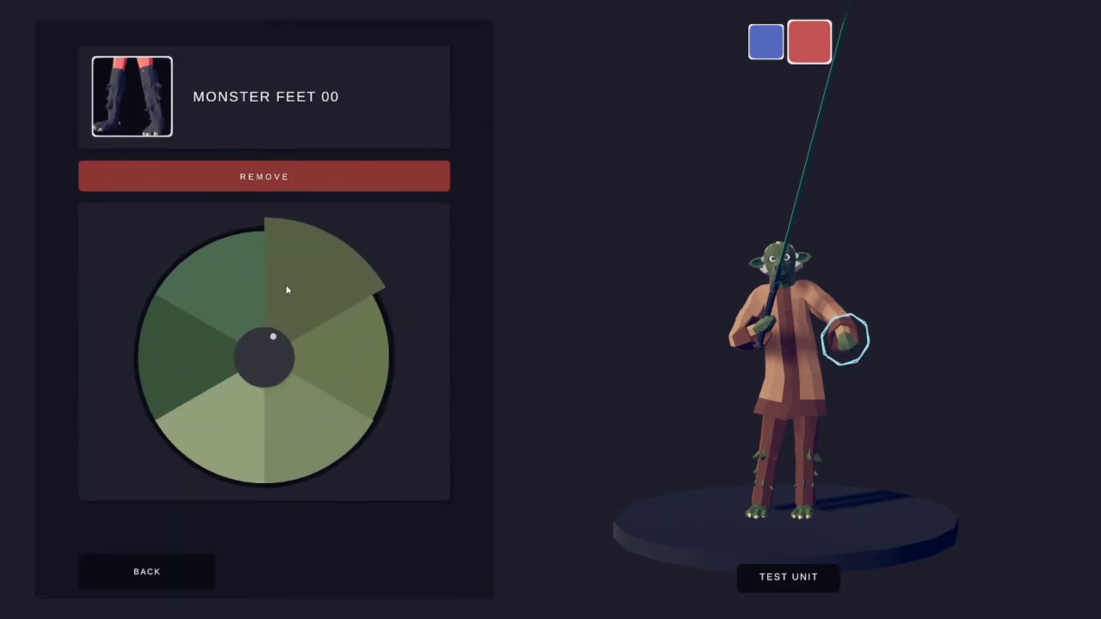
pyautogui.click(305, 261)
pyautogui.click(365, 320)
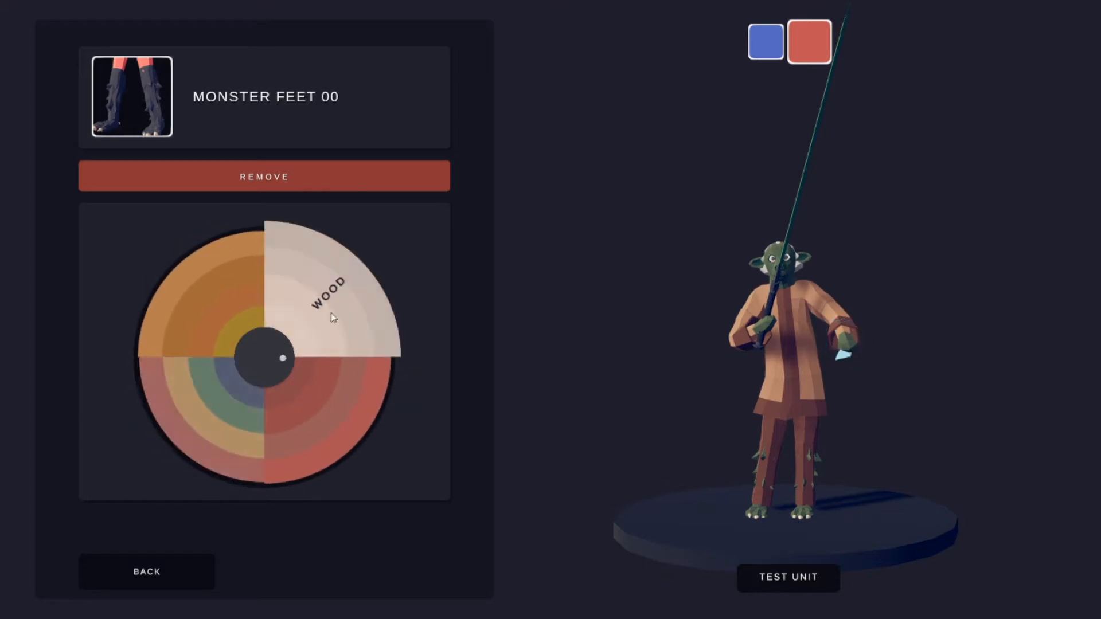
pyautogui.click(365, 322)
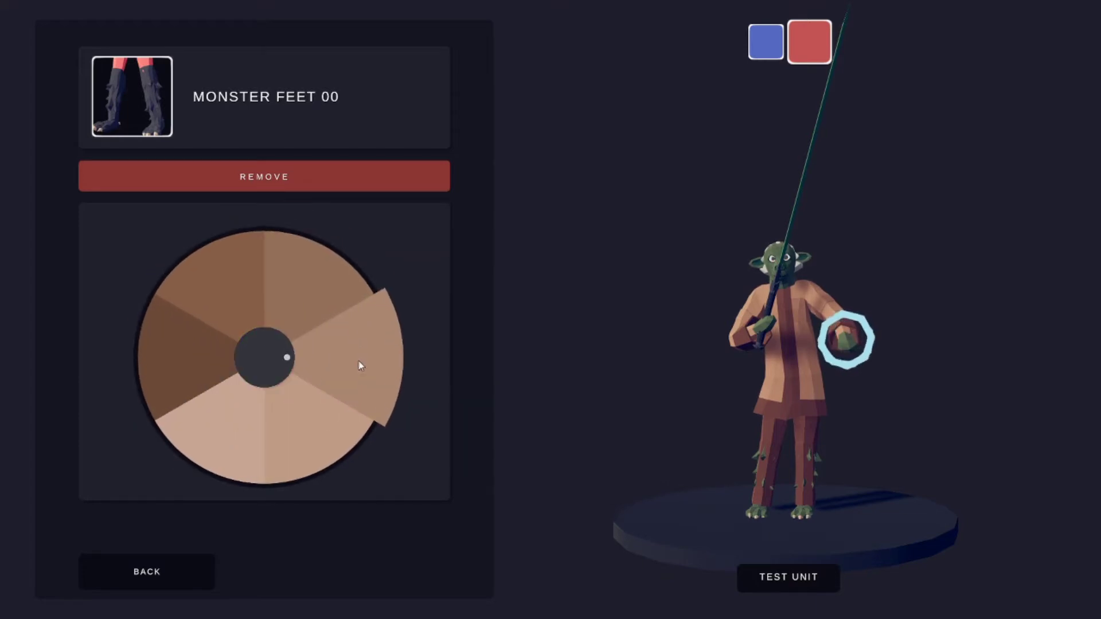
pyautogui.click(300, 433)
pyautogui.click(172, 571)
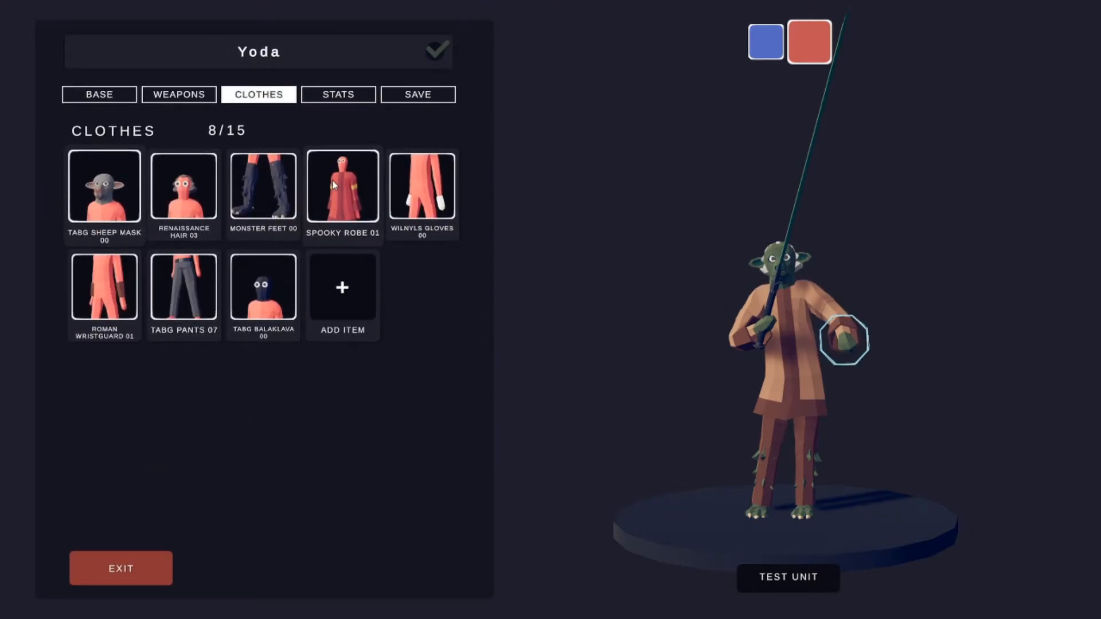
# Recolour the Spooky Robe 01 in a brown shade
pyautogui.click(339, 185)
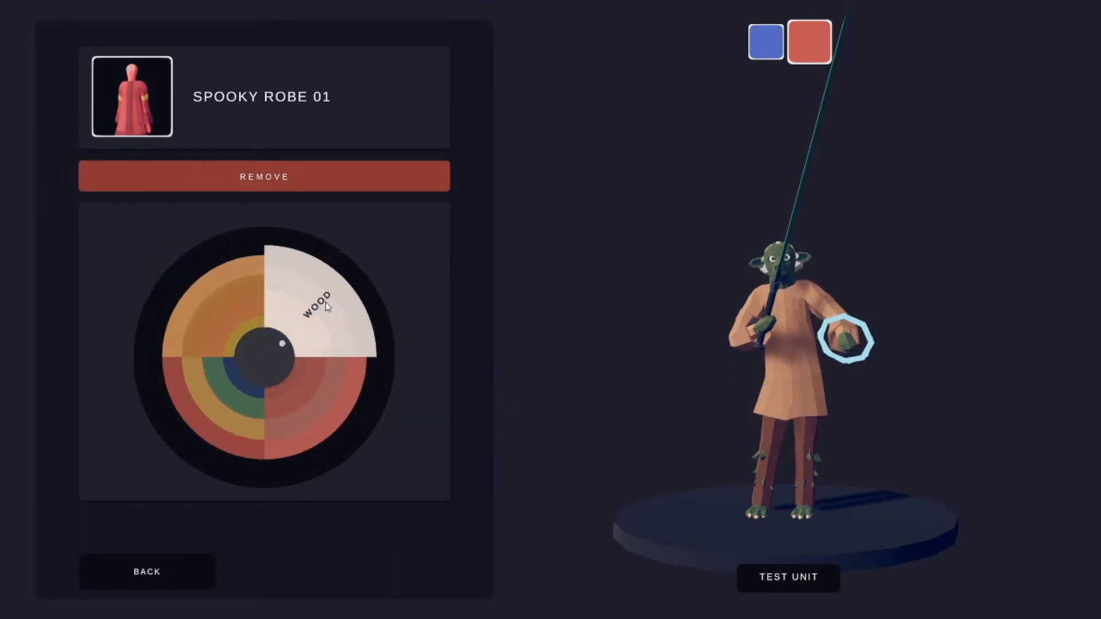
pyautogui.click(258, 284)
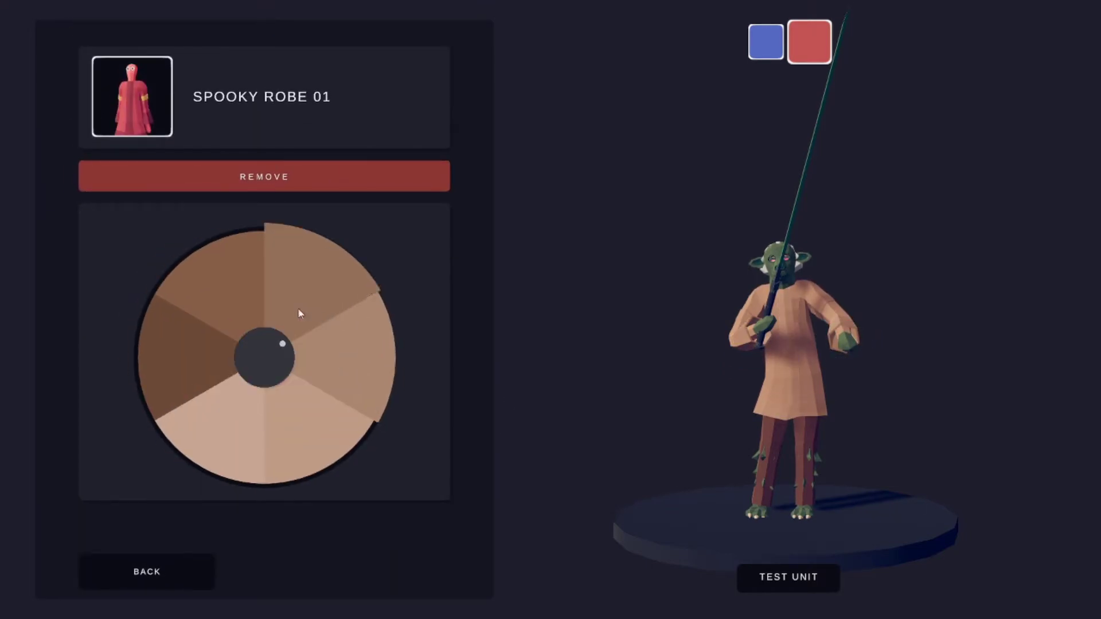
pyautogui.click(183, 349)
pyautogui.click(284, 411)
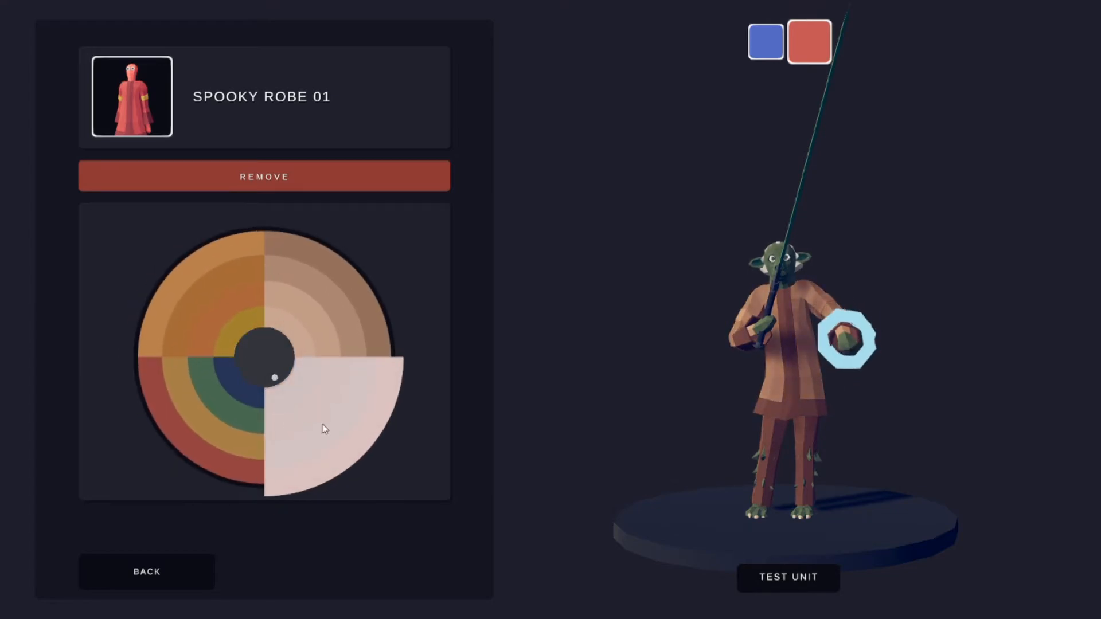
pyautogui.click(319, 422)
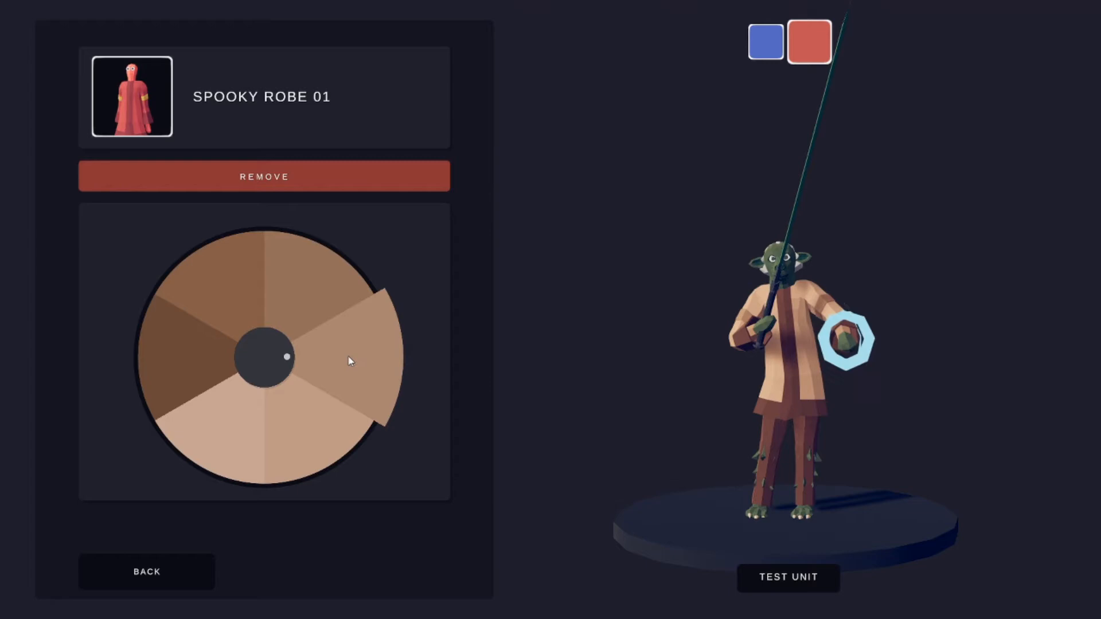
pyautogui.click(326, 277)
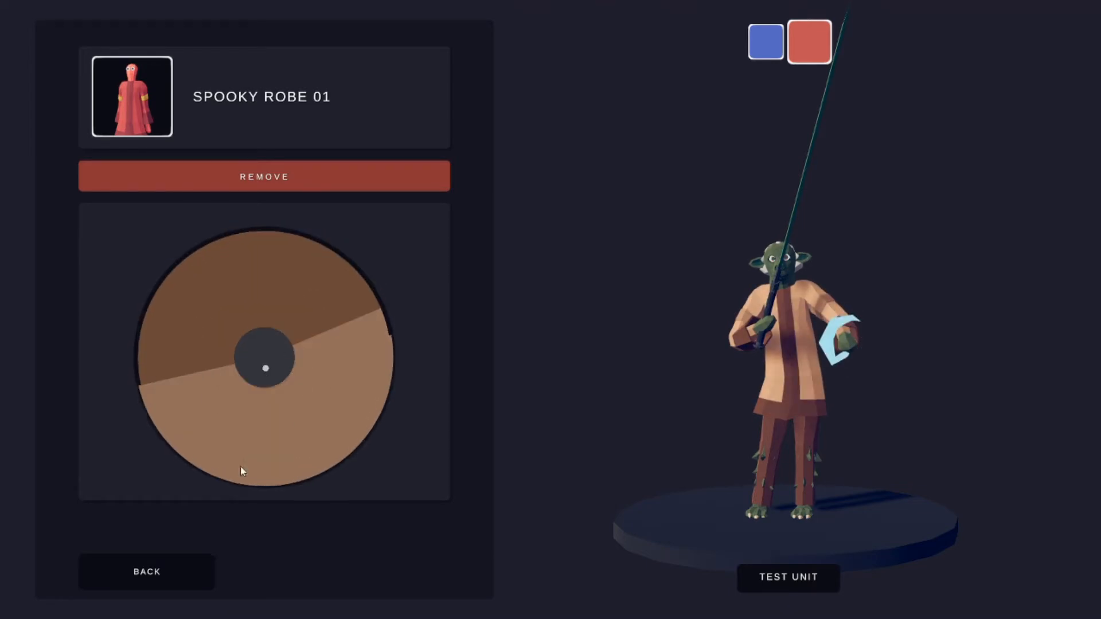
pyautogui.click(175, 576)
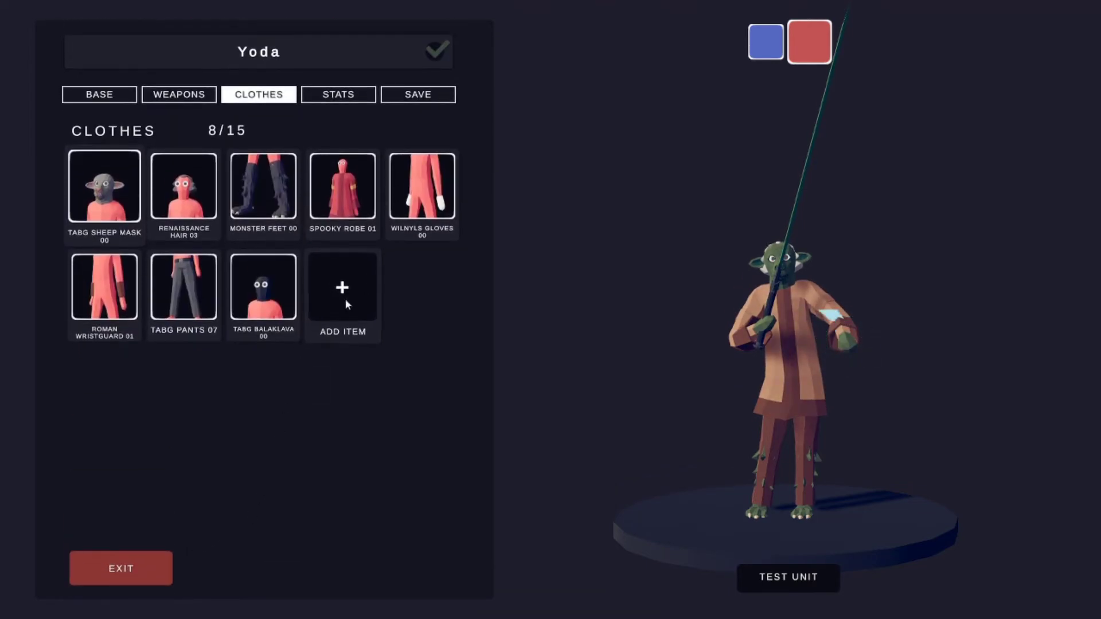
# Recolour the Wilnyls Gloves 00 in a green shade
pyautogui.click(426, 203)
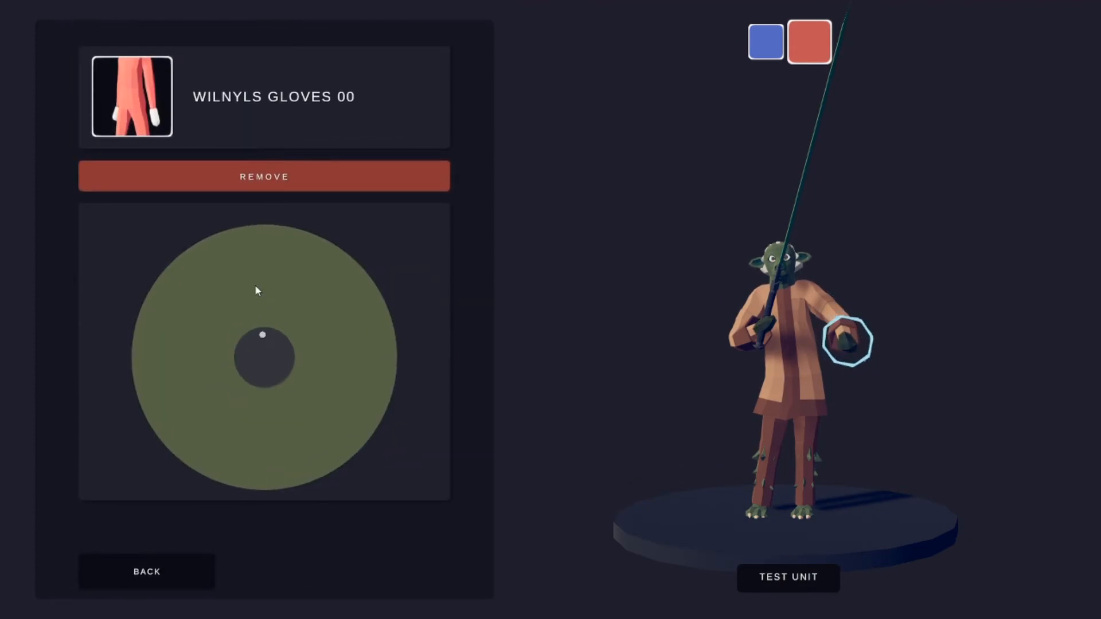
pyautogui.click(258, 334)
pyautogui.click(221, 389)
pyautogui.click(267, 379)
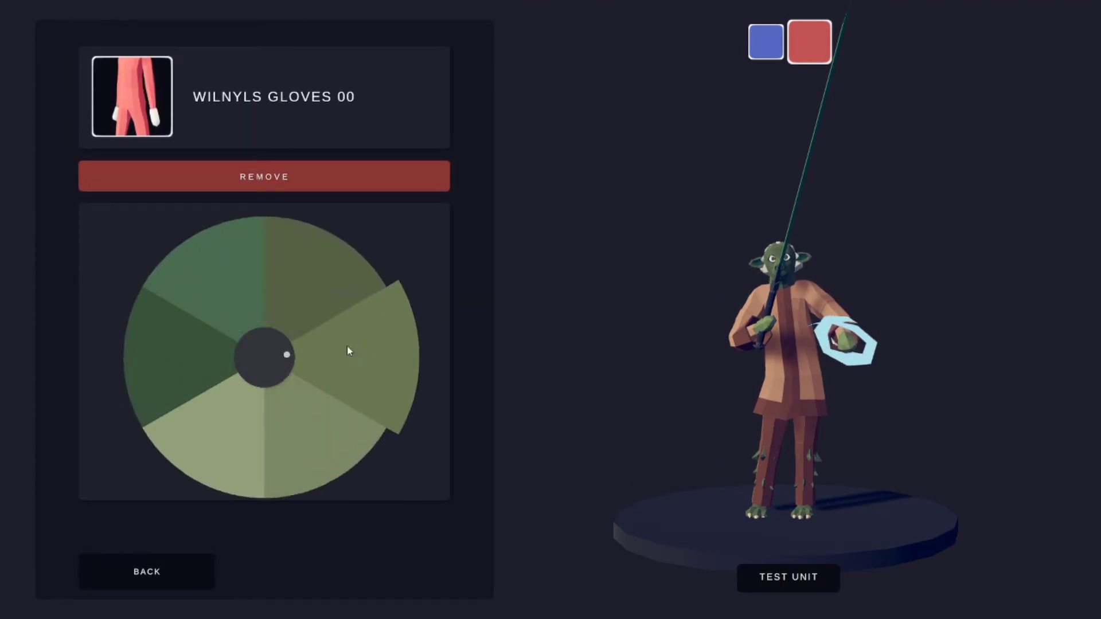
pyautogui.click(308, 291)
pyautogui.press('Escape')
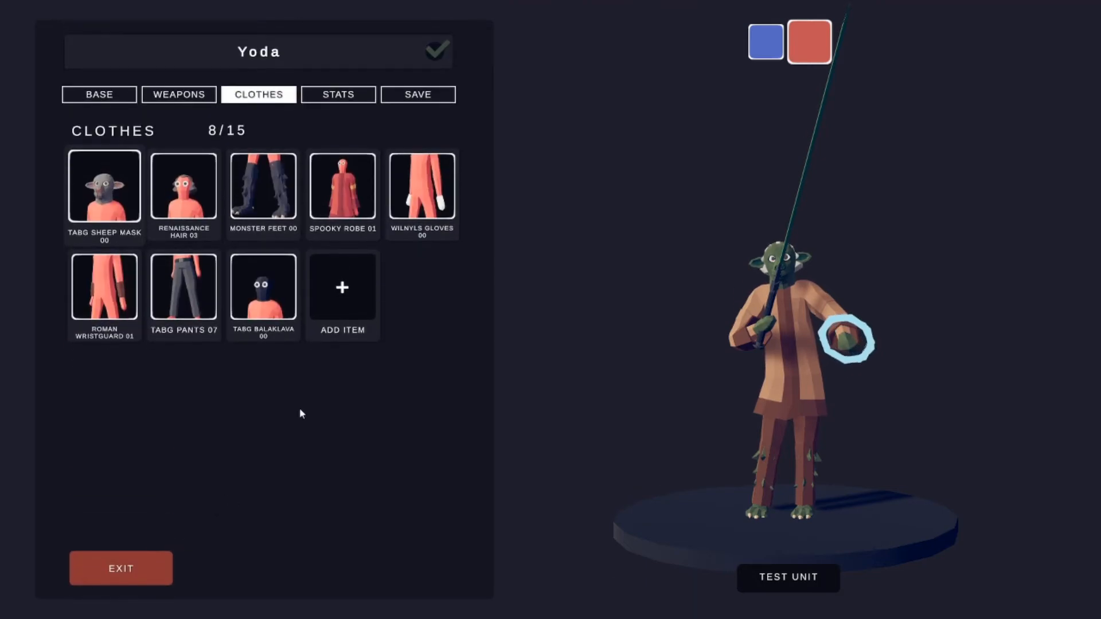
# Recolour the Roman Wristguard 01 in a brown shade
pyautogui.click(105, 287)
pyautogui.click(258, 357)
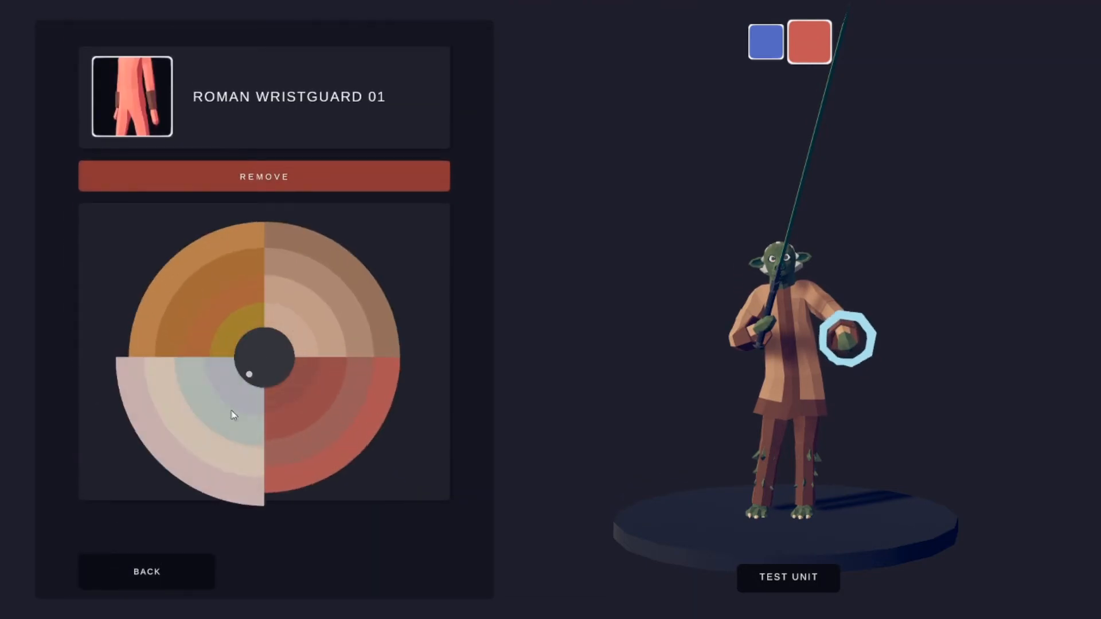
pyautogui.click(228, 421)
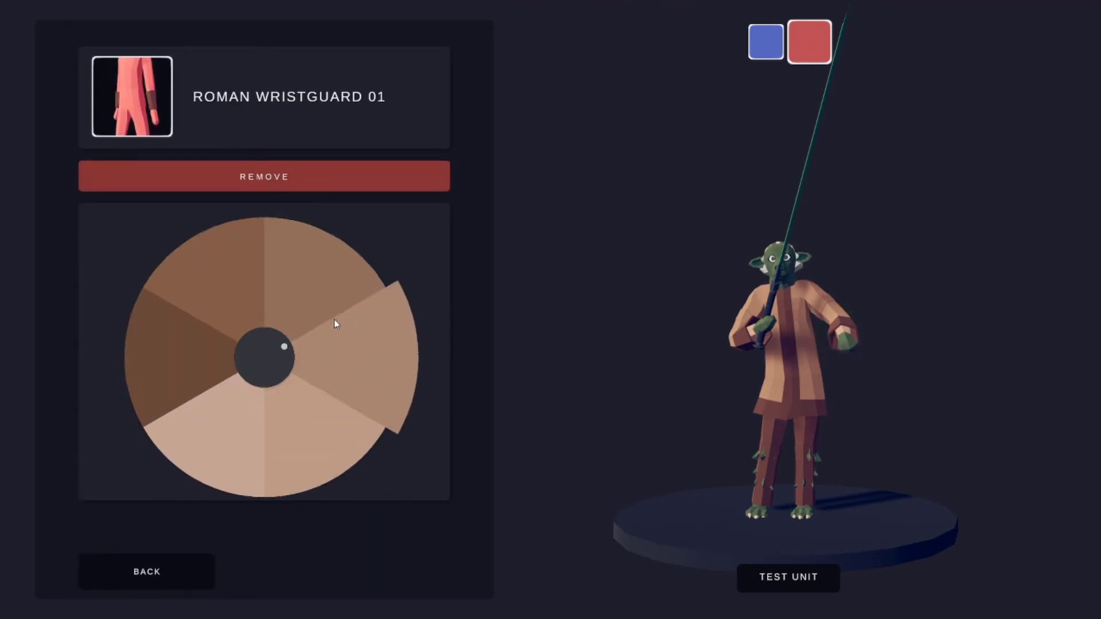
pyautogui.click(308, 271)
pyautogui.click(207, 571)
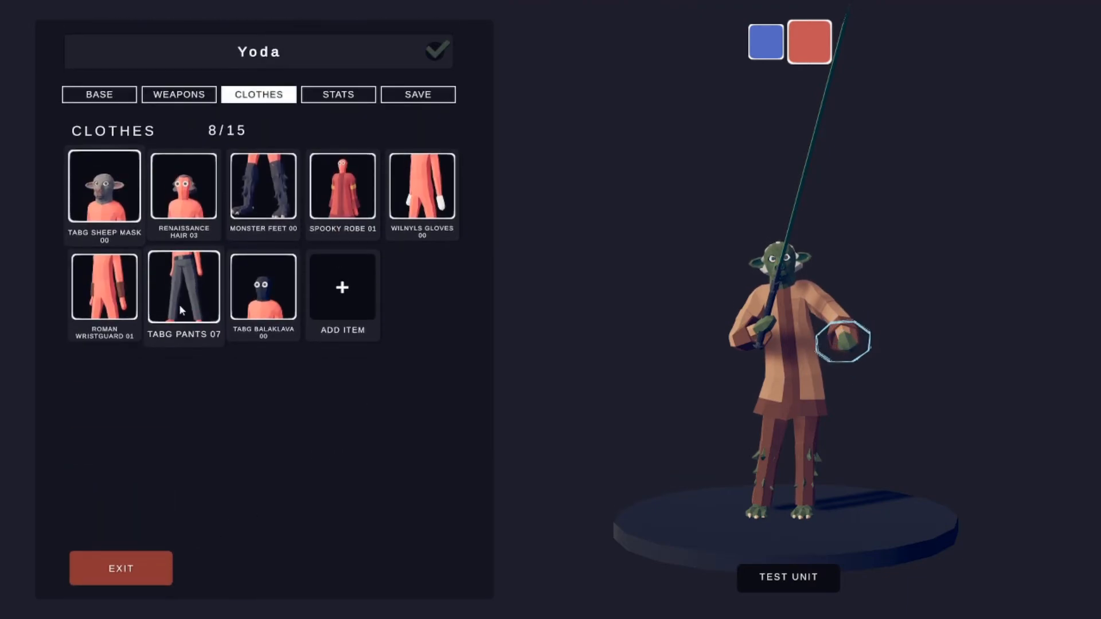
# Recolour the TABG Pants 07 in a dark brown shade
pyautogui.click(179, 304)
pyautogui.click(250, 361)
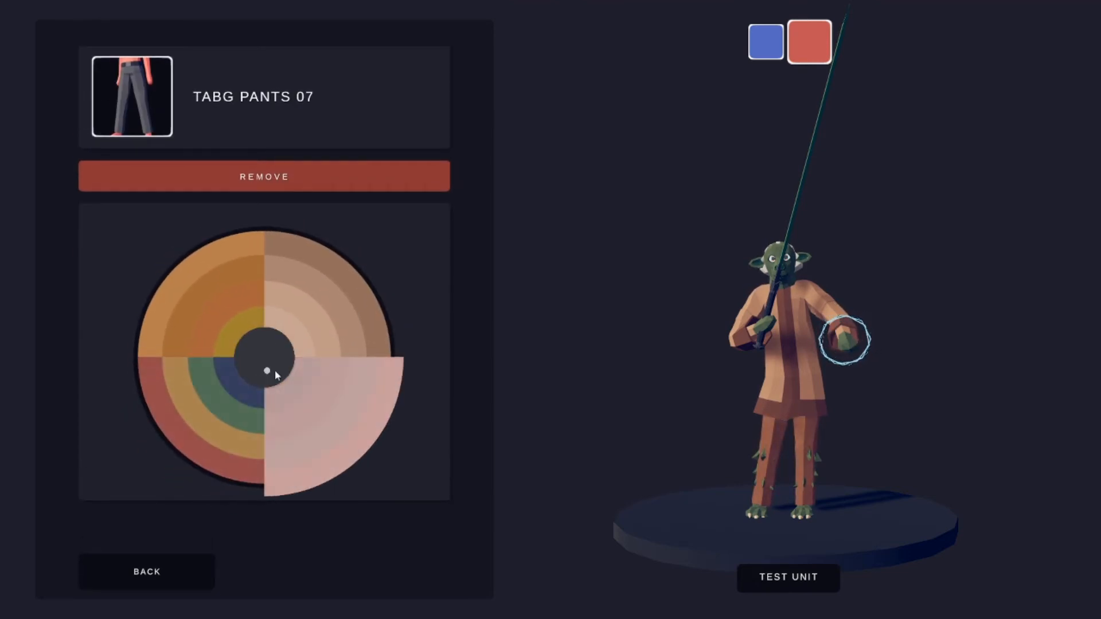
pyautogui.click(284, 387)
pyautogui.click(250, 378)
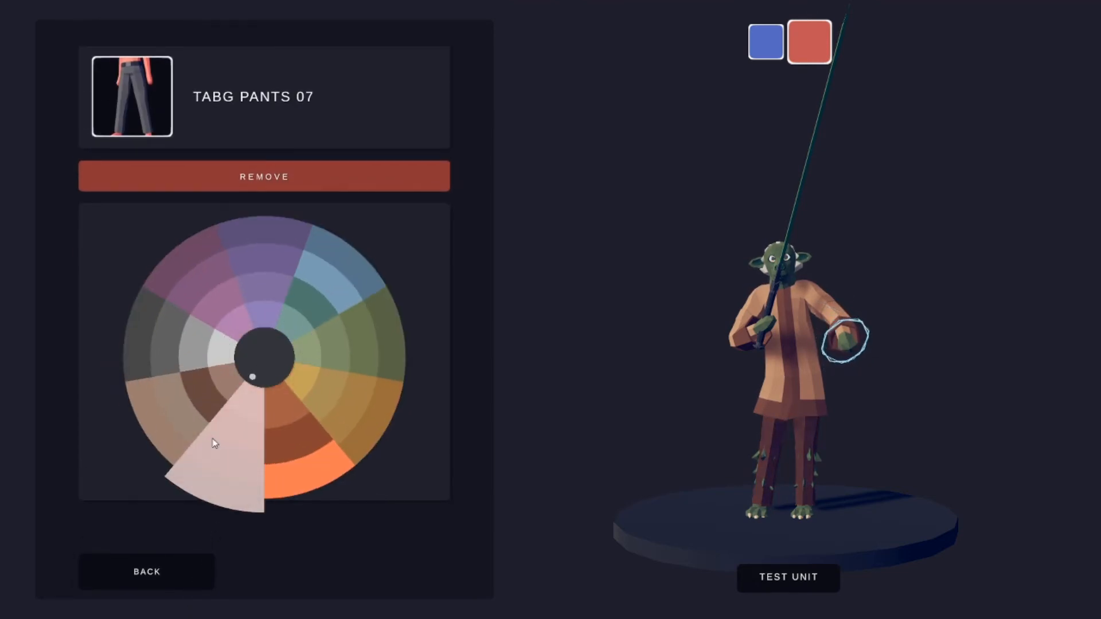
pyautogui.click(213, 442)
pyautogui.click(167, 355)
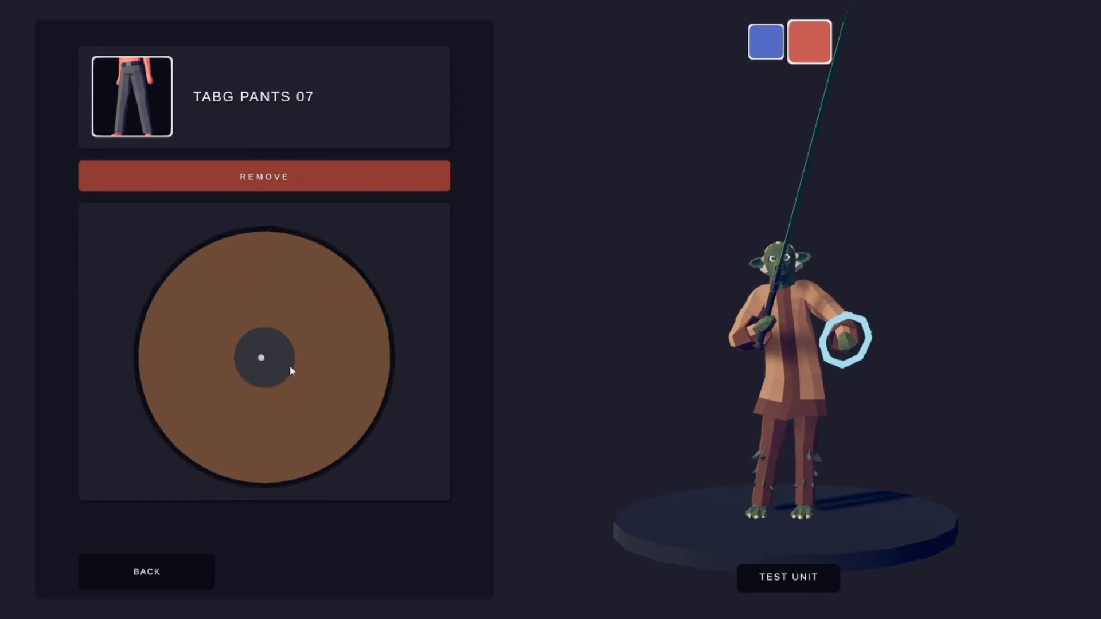
pyautogui.click(356, 337)
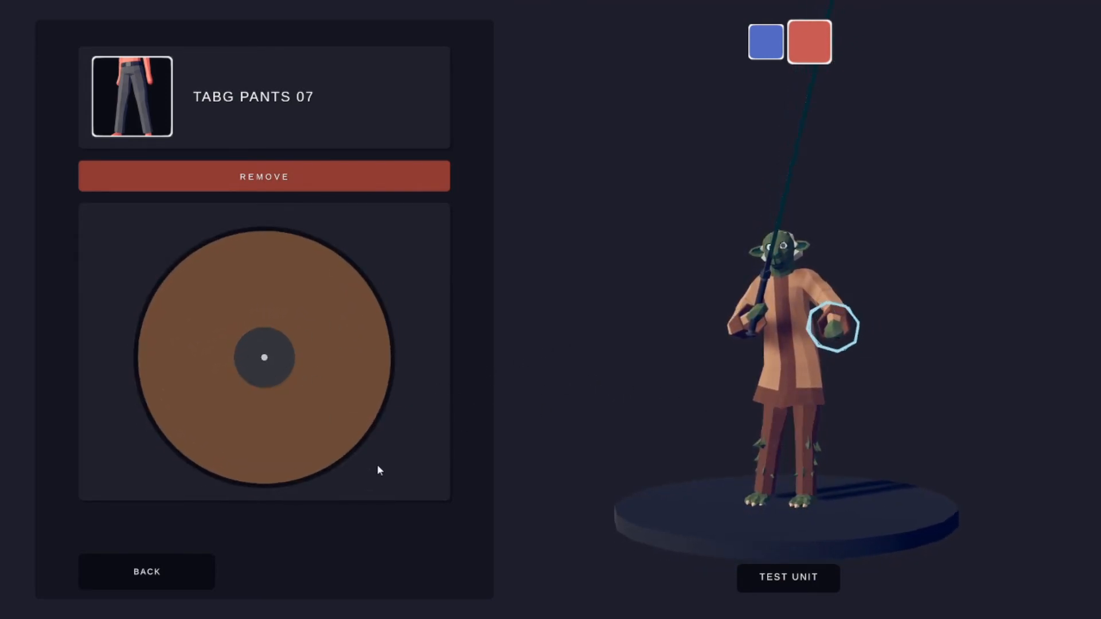
pyautogui.click(172, 567)
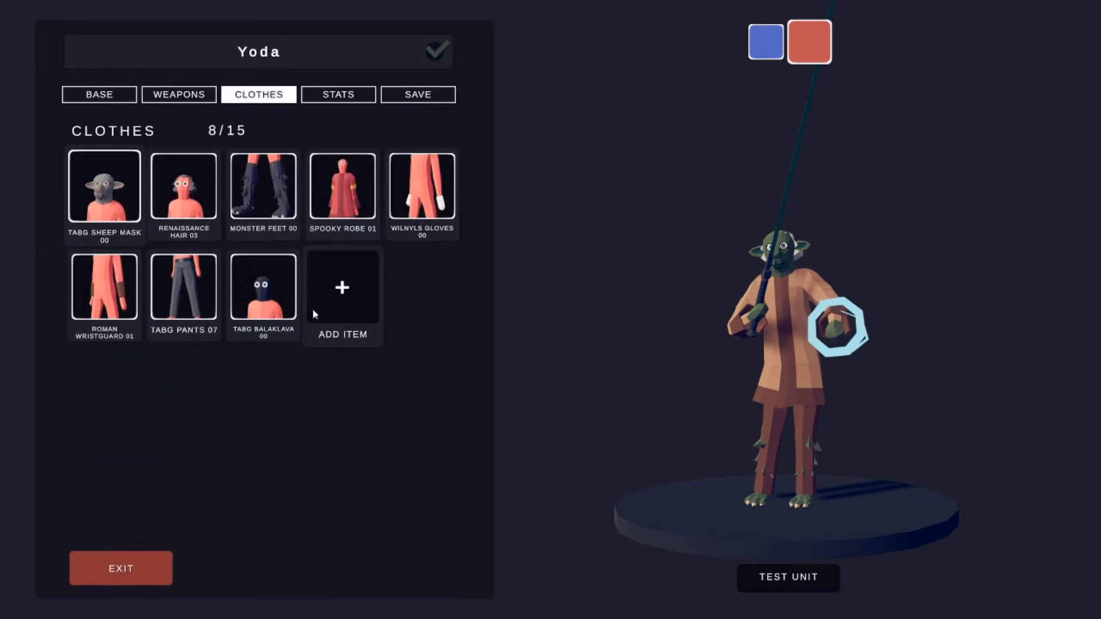
# Adjust the TABG Balaklava 00's green shade and move on to the unit's stats
pyautogui.click(263, 288)
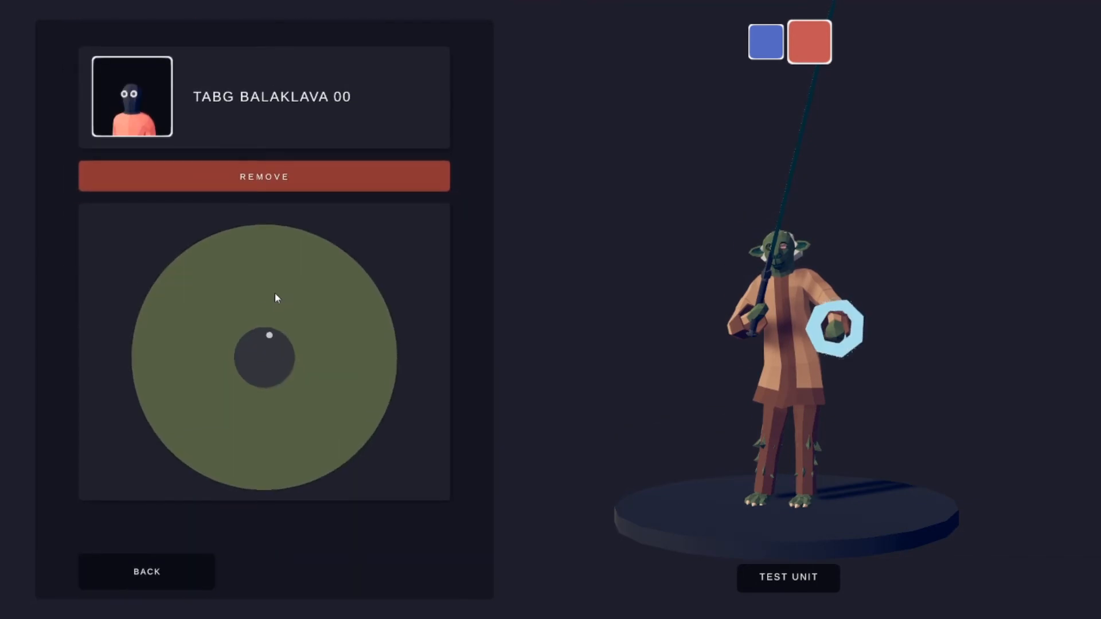
pyautogui.moveTo(282, 295); pyautogui.dragTo(341, 299)
pyautogui.click(175, 558)
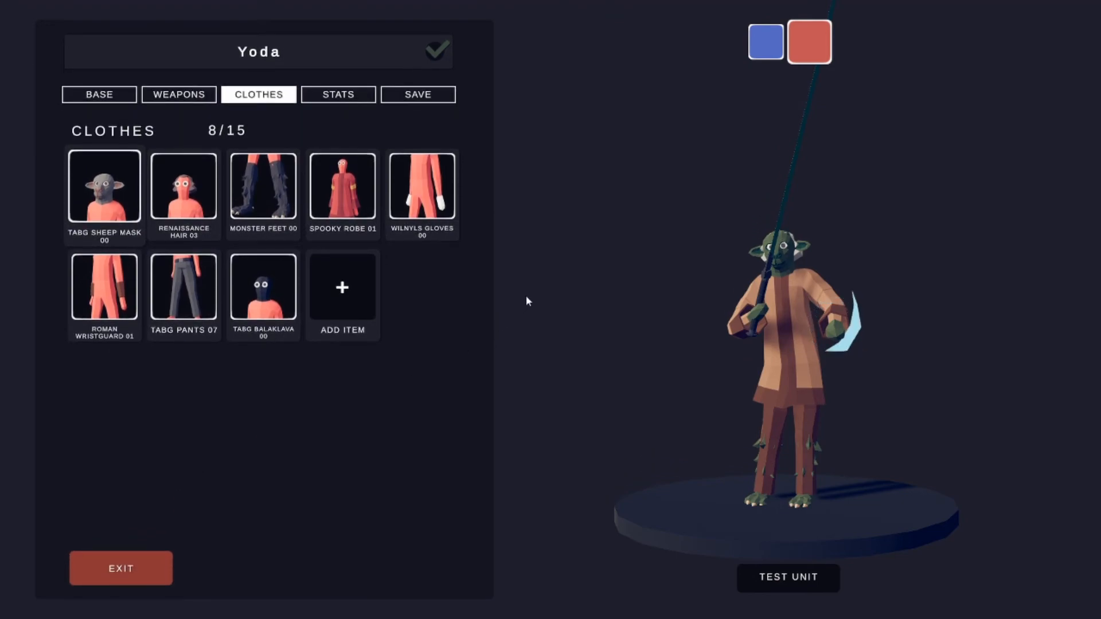
pyautogui.click(317, 95)
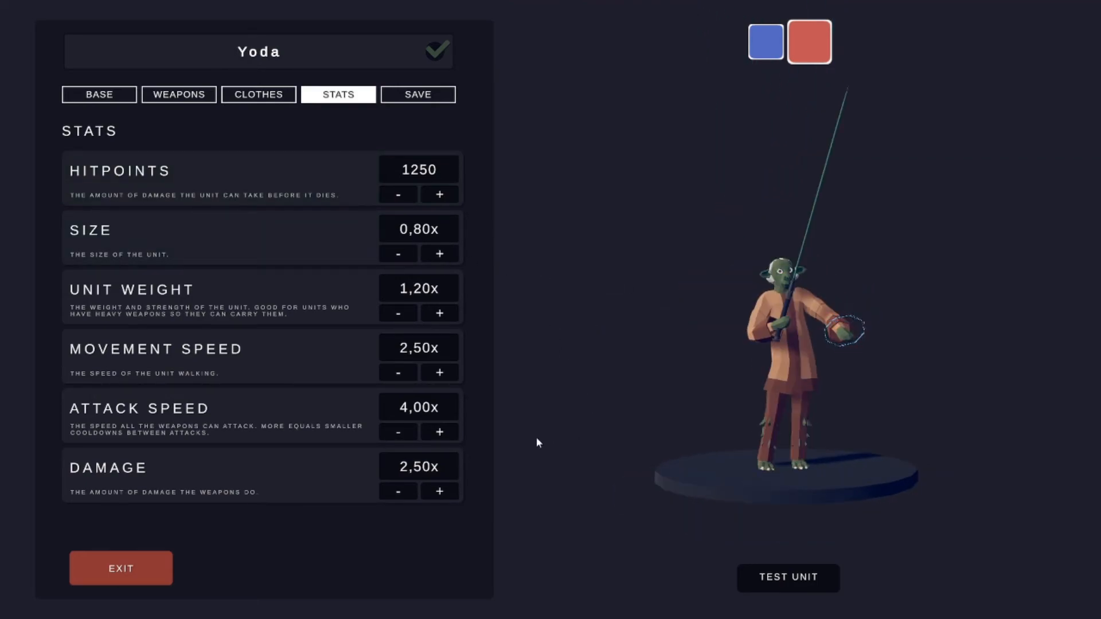
pyautogui.click(430, 94)
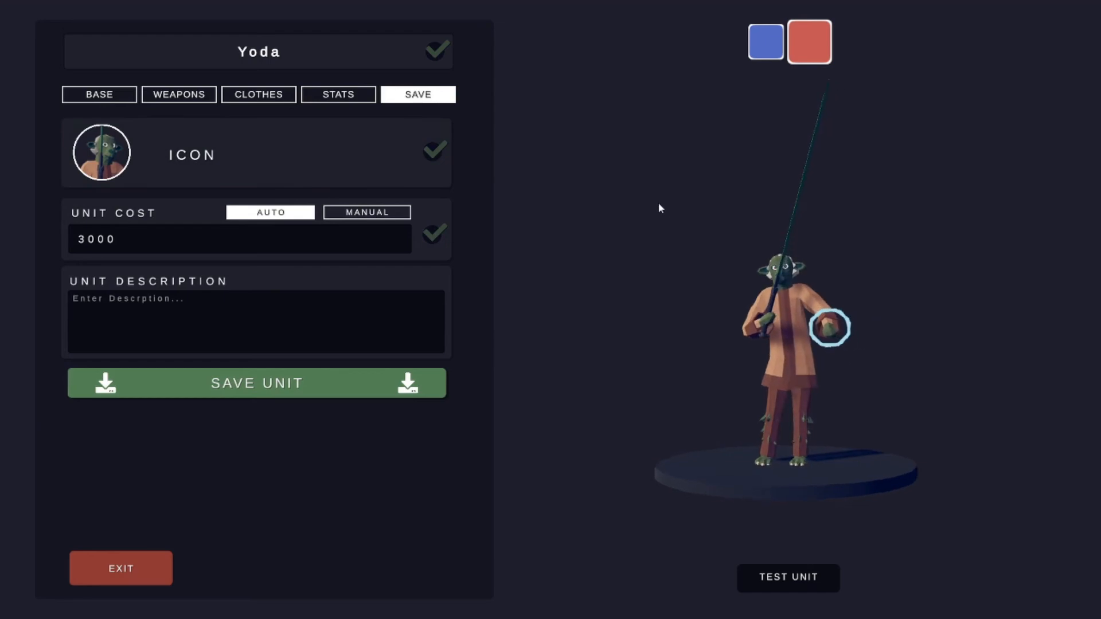